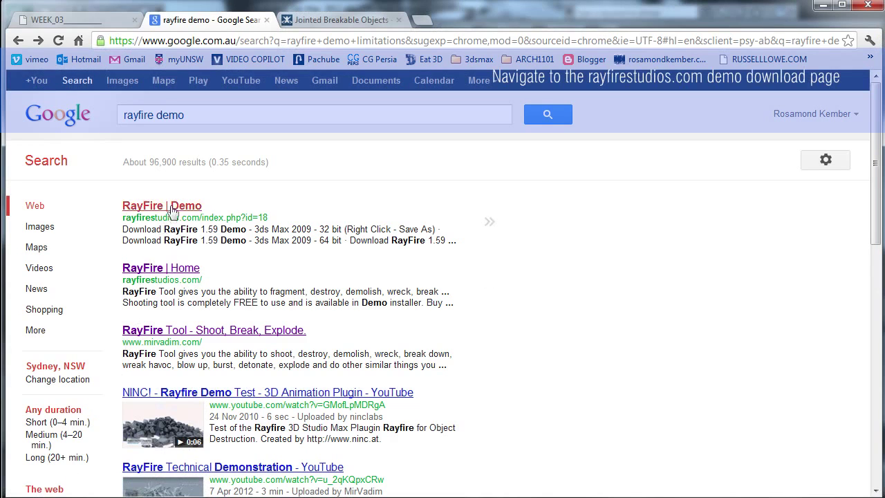
Step: Download 'RayFire 1.59 Demo - 3ds Max 2012 - 64 bit' from the RayFire demo page
left_click(172, 208)
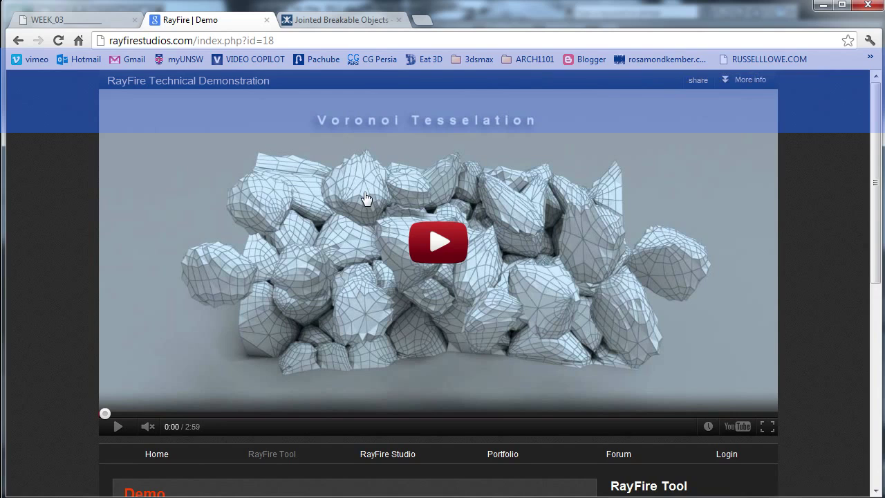
scroll(385, 332, "down", 2)
scroll(366, 336, "down", 1)
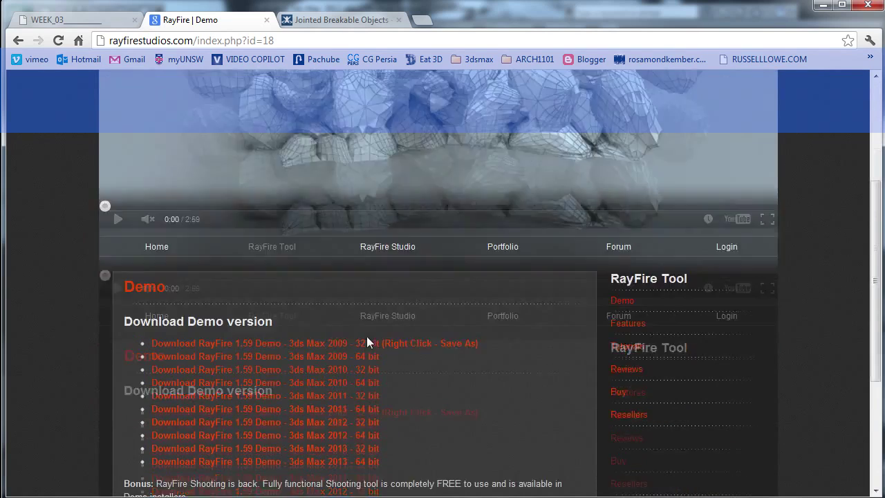
scroll(369, 342, "down", 1)
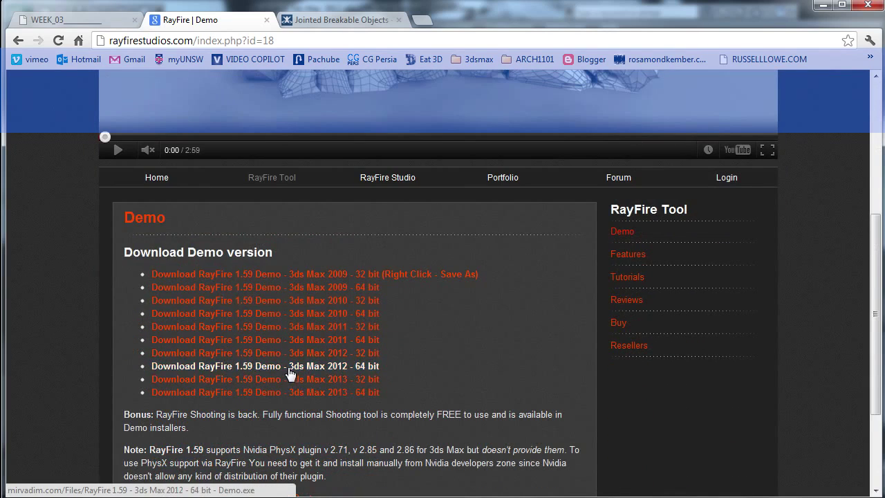
left_click(289, 371)
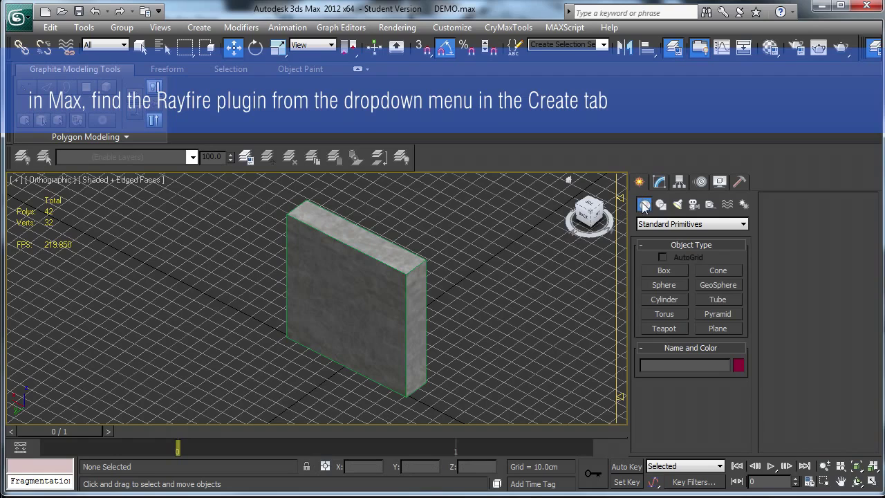
Step: Launch the RayFire floater from the RayFire category in Create > Geometry
left_click(644, 226)
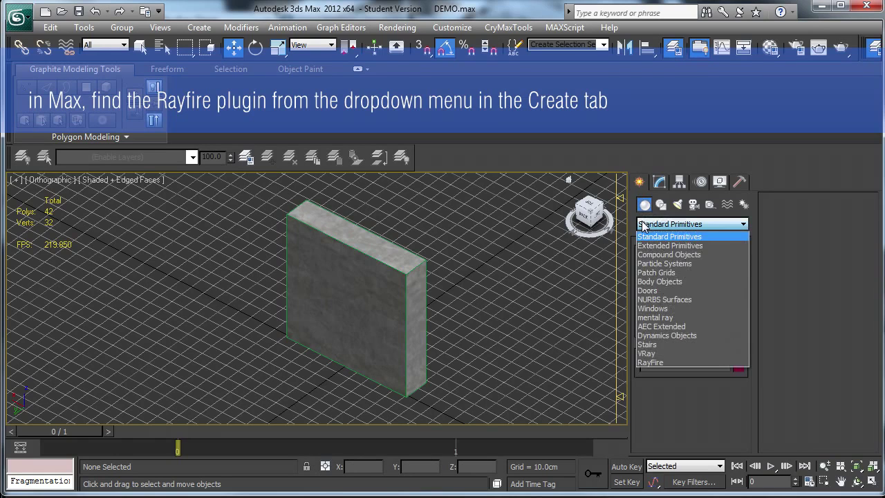
left_click(643, 361)
left_click(665, 272)
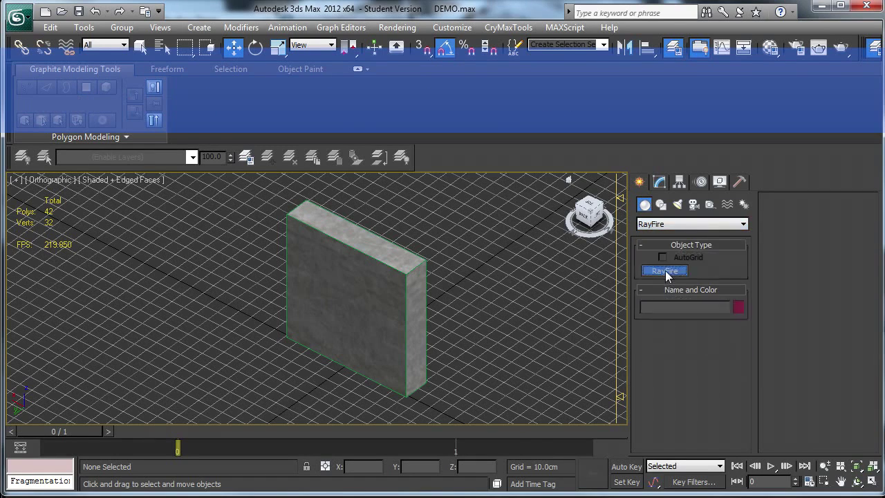
left_click(662, 348)
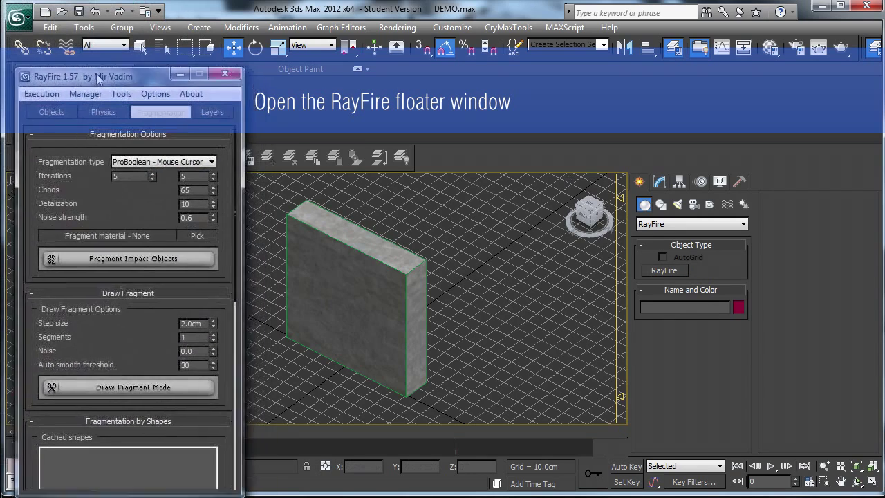
Step: Add the wall box Box004 to RayFire's dynamic/impact objects list
left_click(314, 277)
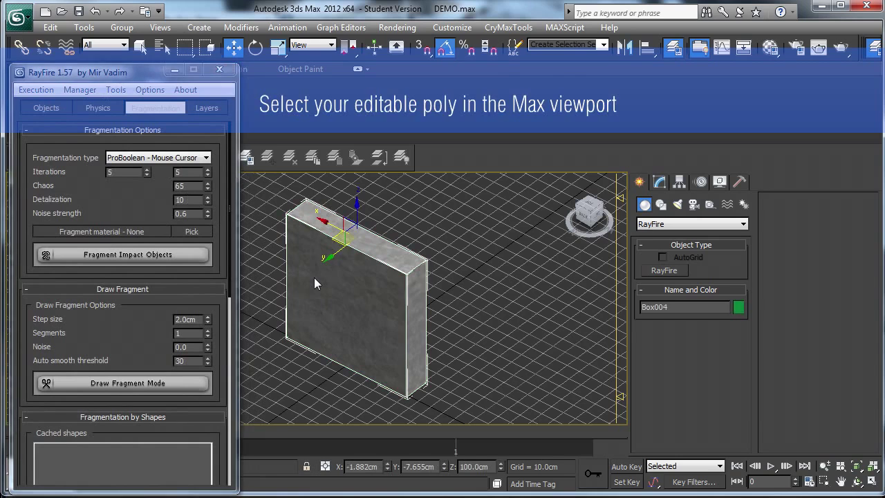
left_click(46, 108)
left_click(58, 146)
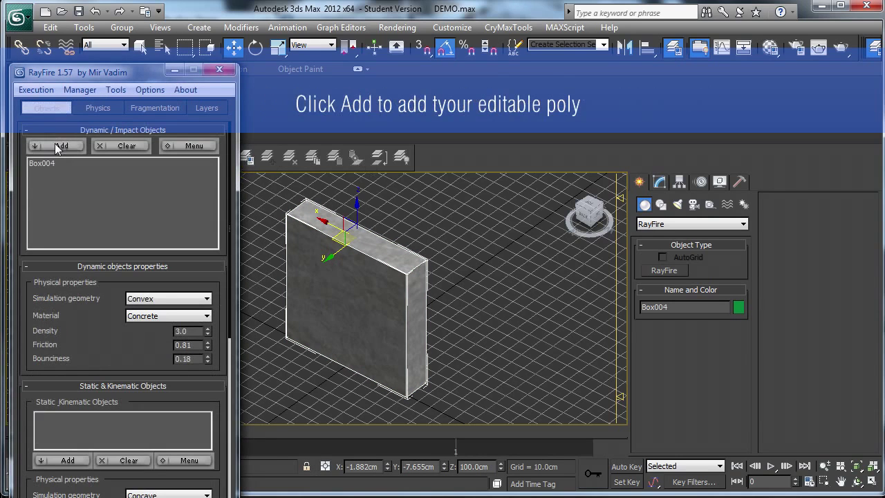
left_click(134, 111)
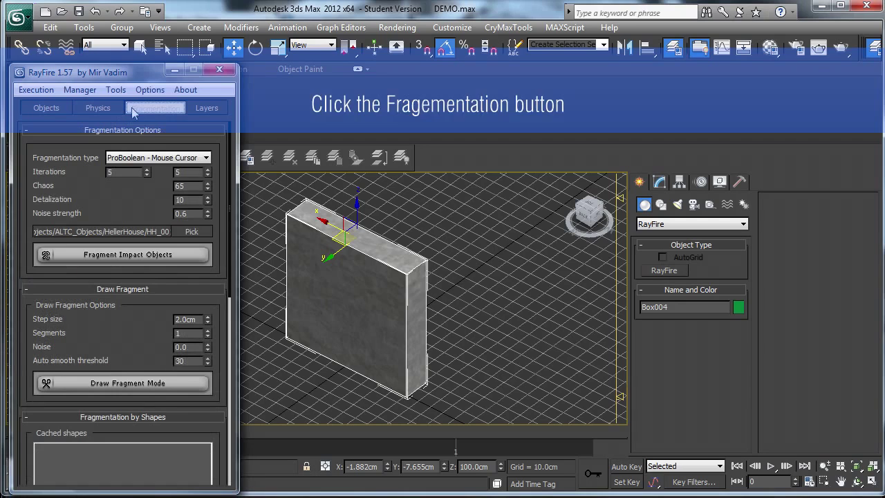
Step: Pick the wall box as the fragment material source and set Material ID to 1
left_click(192, 230)
left_click(317, 249)
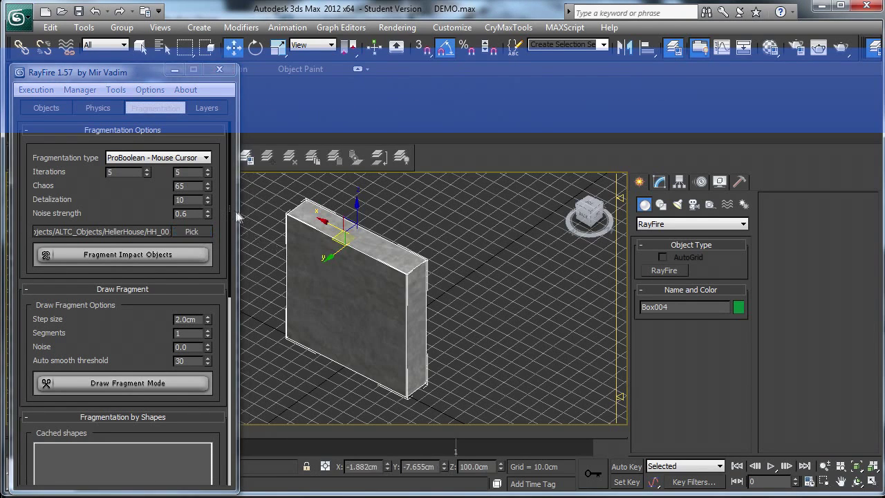
mouse_move(228, 207)
left_mouse_down()
mouse_move(224, 382)
mouse_move(214, 384)
left_mouse_up()
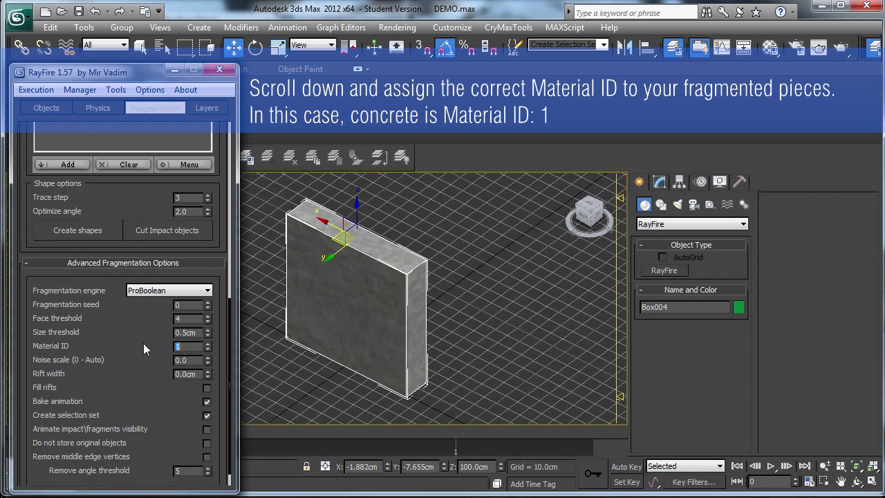
left_click_drag(228, 380, 225, 181)
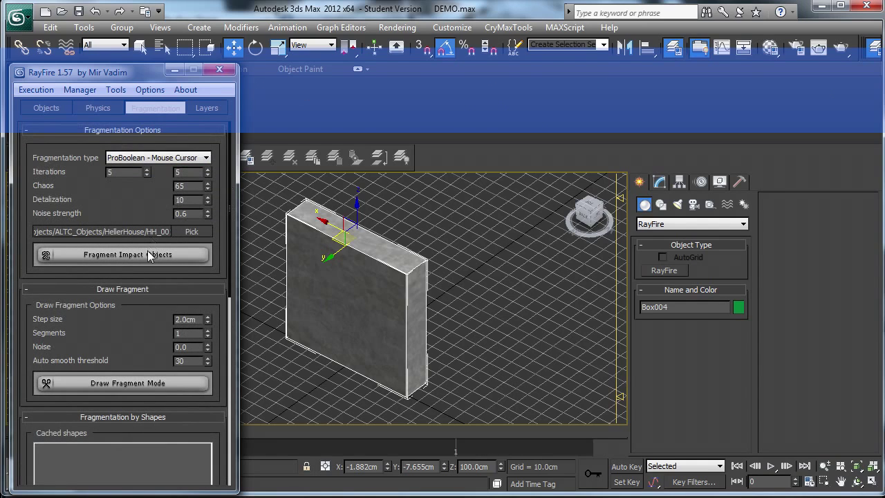
Step: Set RayFire fragmentation to ProBoolean - Mouse Cursor with 6 iterations
left_click(128, 158)
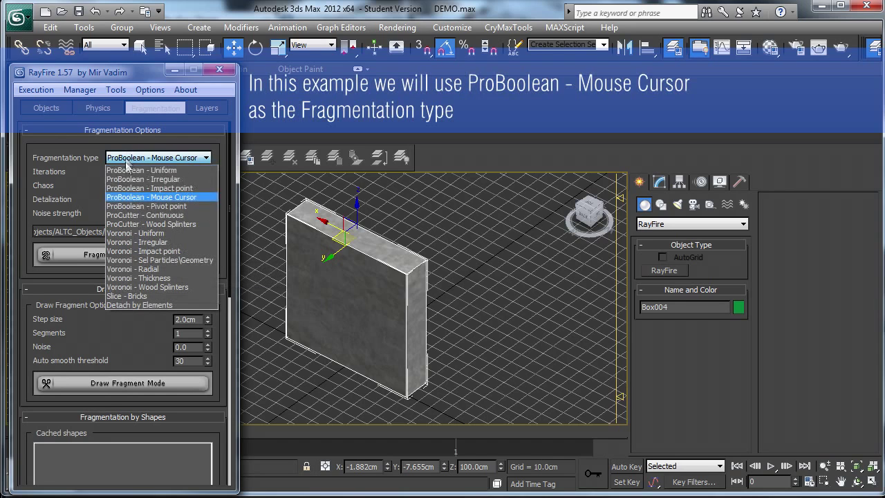
left_click(121, 198)
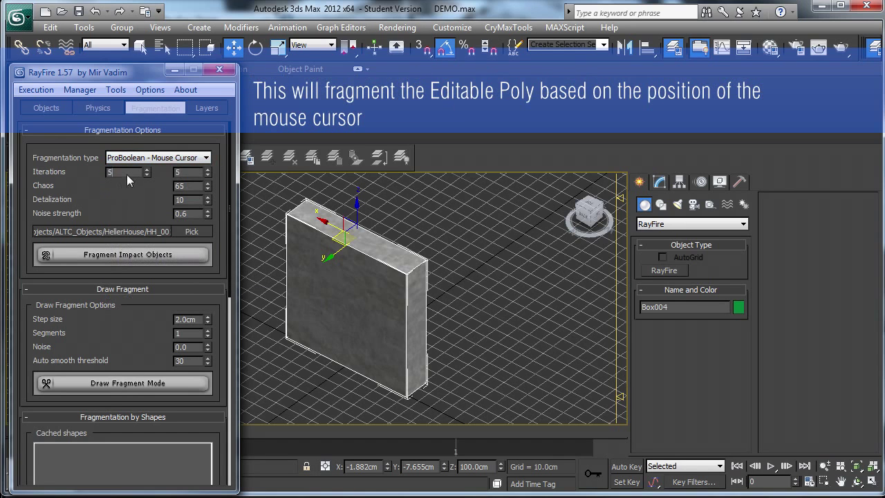
key("BackSpace")
type("6")
key("Return")
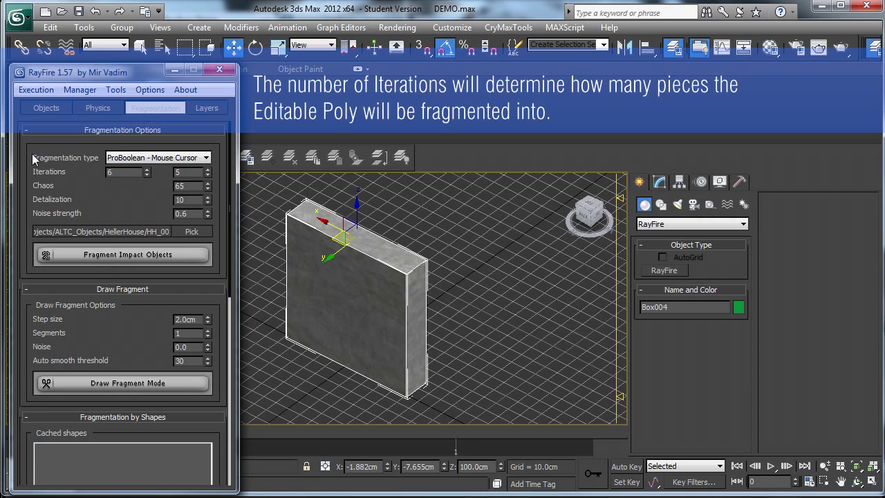
Step: Fracture the wall at a clicked point, then select Box004_frag_001 by name
left_click(94, 252)
left_click(309, 270)
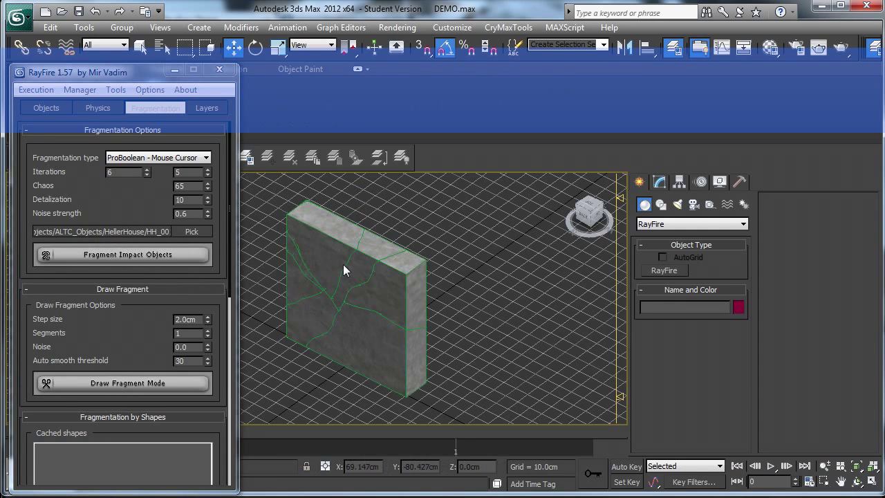
left_click(219, 70)
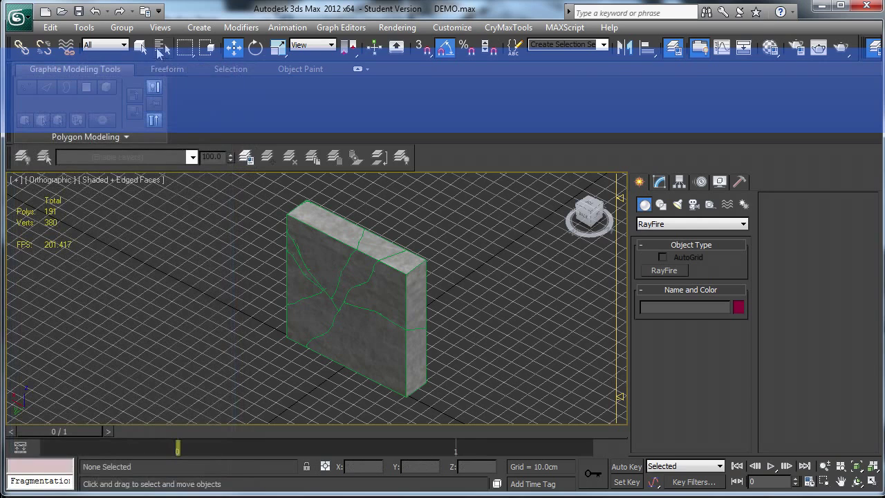
left_click(160, 48)
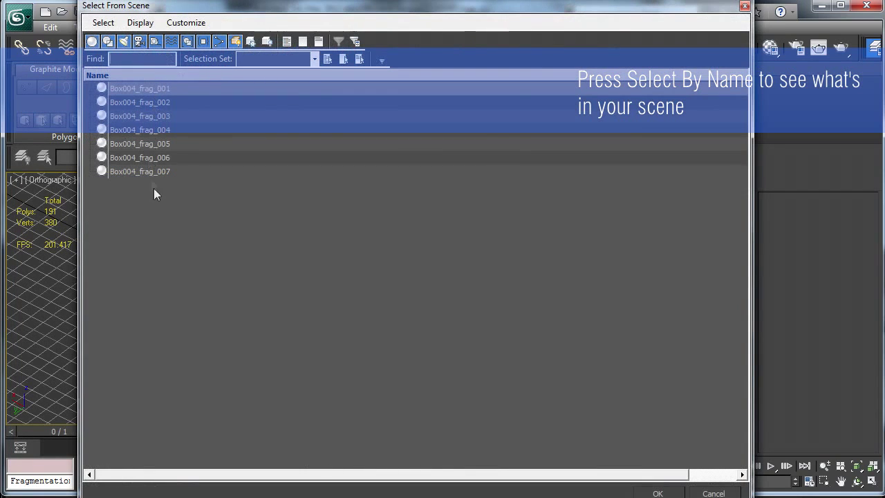
left_click(653, 492)
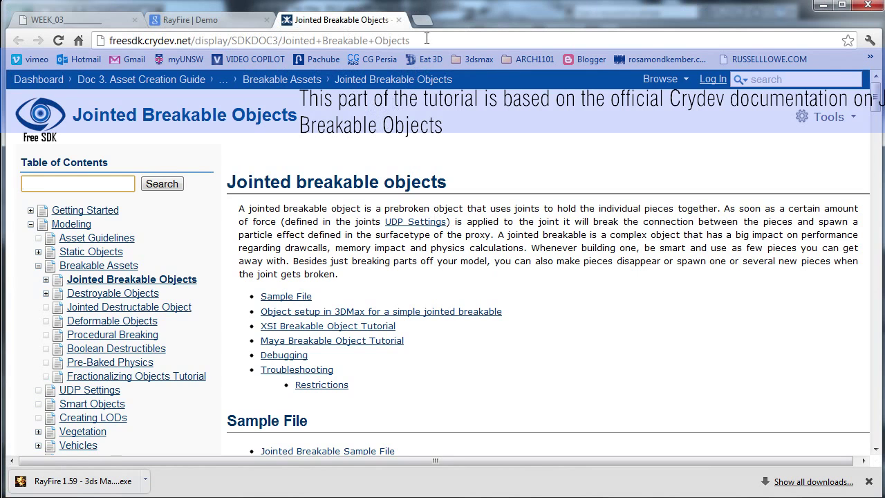
left_click(426, 39)
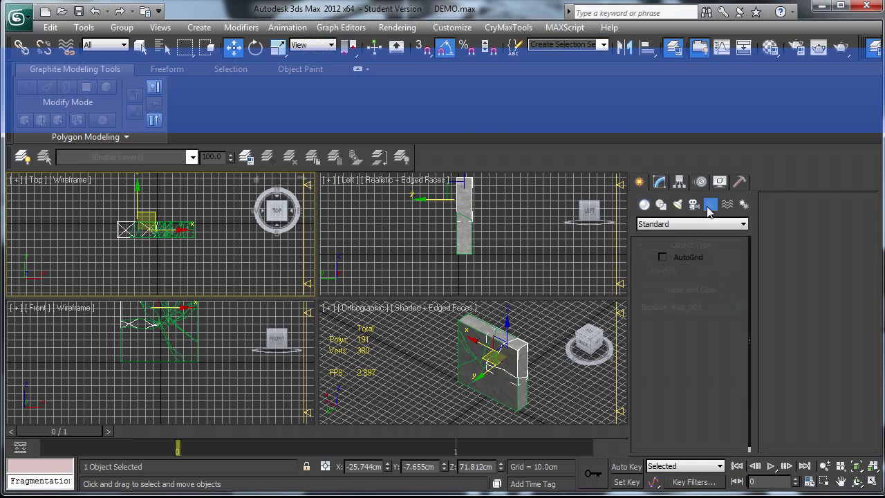
Step: Create a dummy helper in the maximized Top view and move it onto the slab's left edge
left_click(665, 271)
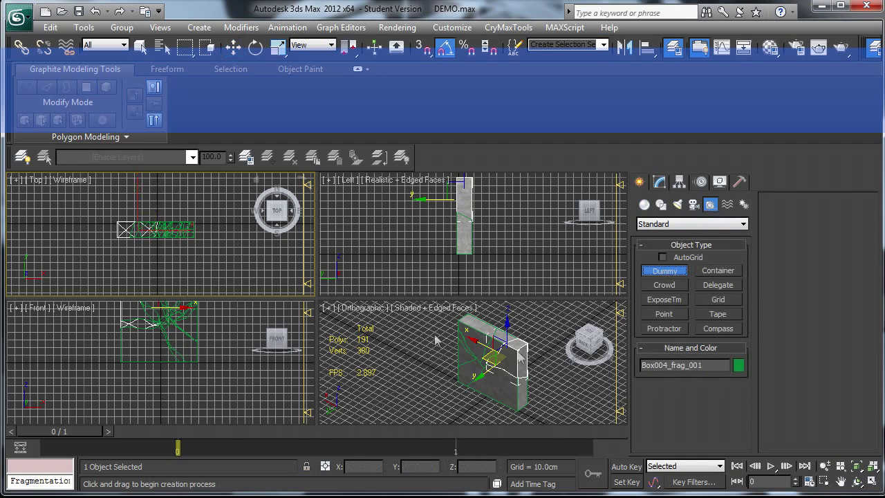
key("alt+w")
scroll(288, 279, "up", 3)
key("F3")
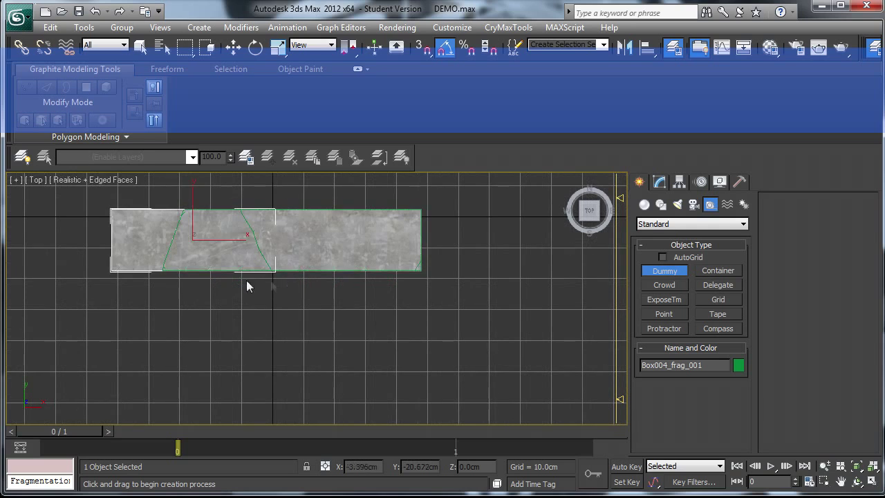
middle_click_drag(246, 280, 265, 321)
left_click_drag(104, 271, 110, 286)
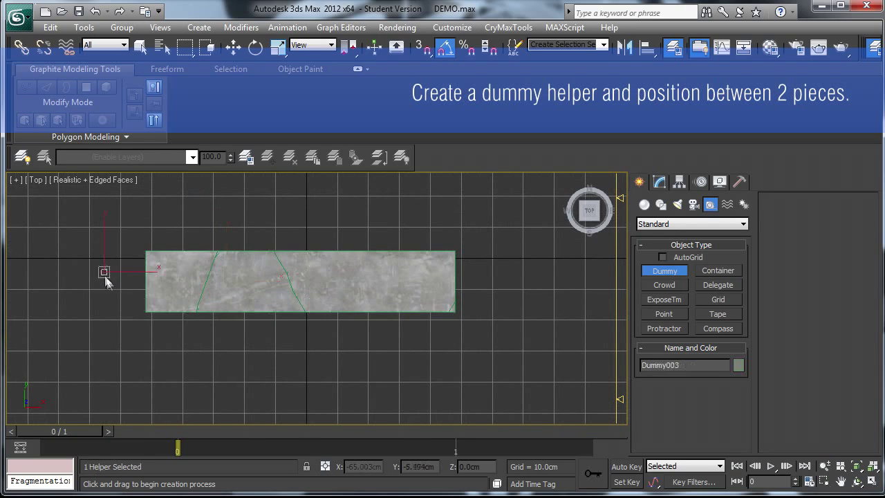
right_click(118, 287)
key("w")
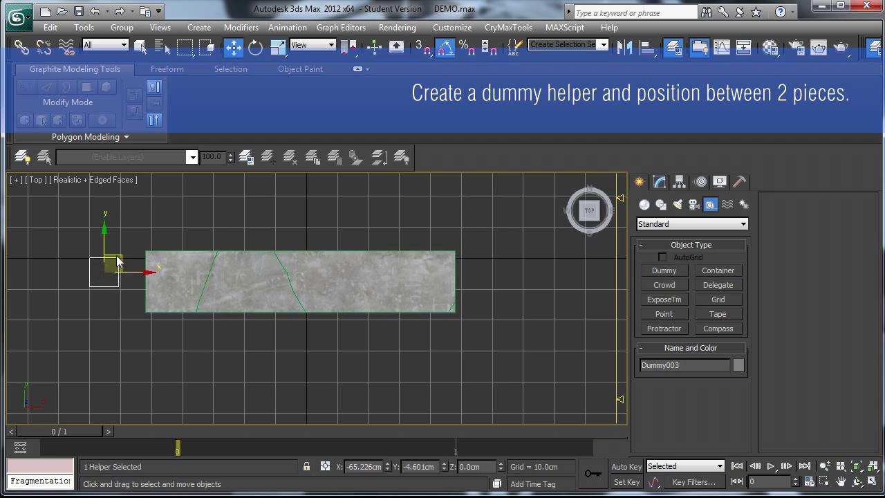
left_click_drag(118, 264, 162, 273)
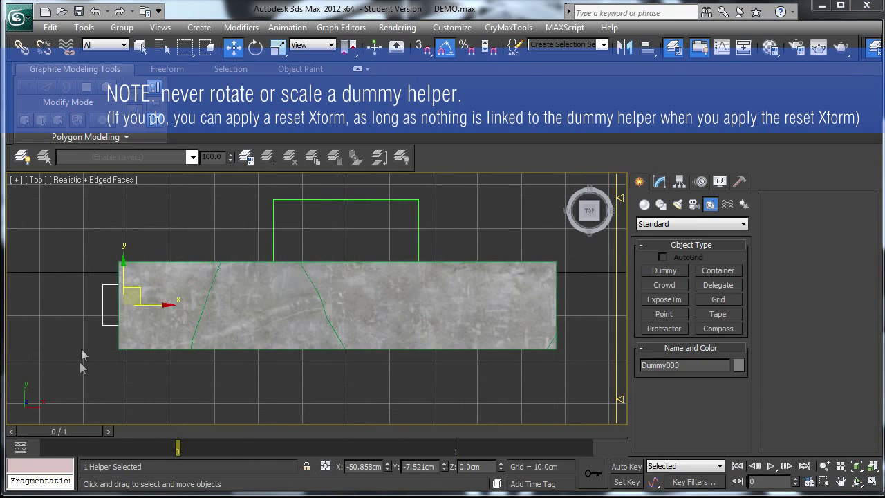
Step: Add the user-defined property 'limit = 100' to the dummy in Object Properties
right_click(92, 323)
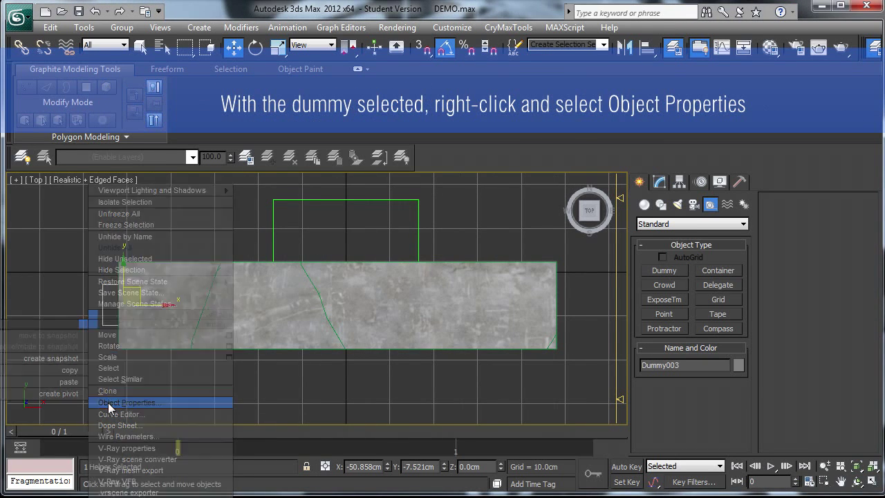
left_click(110, 402)
left_click(355, 92)
type("limit = 100")
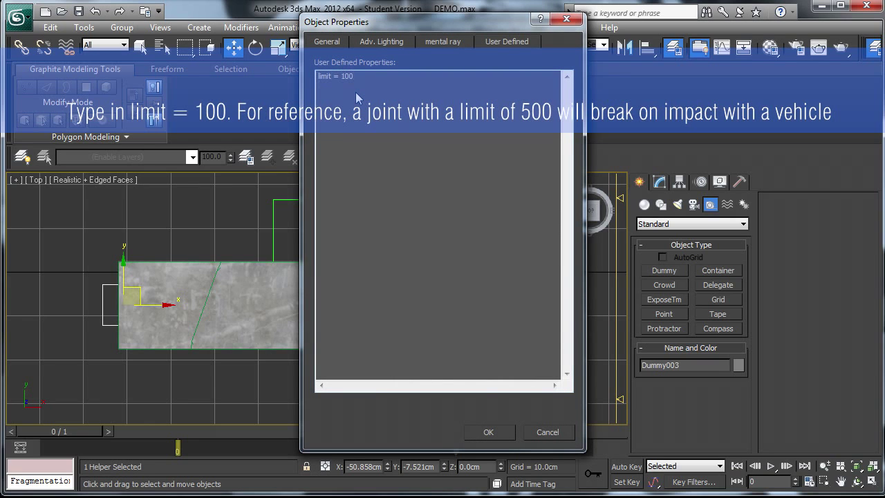
left_click(487, 432)
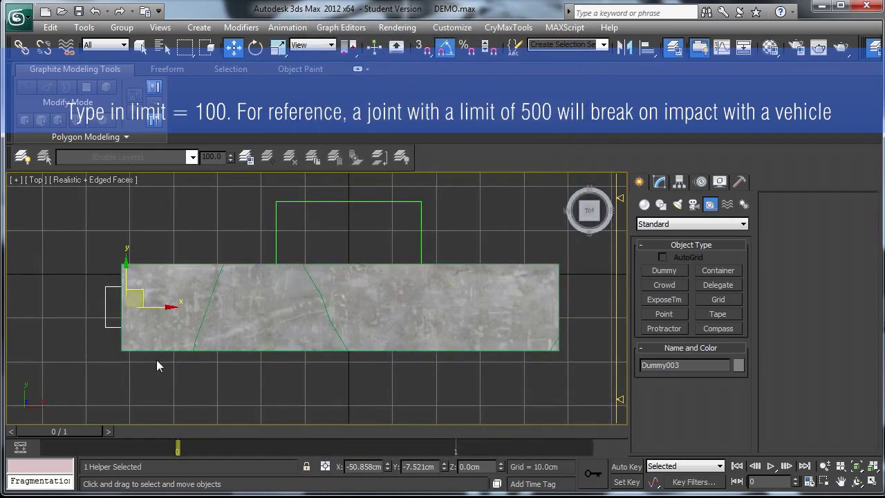
key("alt+w")
Step: Raise the dummy along Z to about 50.6 cm so it straddles two fragments
middle_click_drag(495, 267, 472, 274, "alt")
scroll(472, 274, "up", 2)
scroll(477, 259, "up", 2)
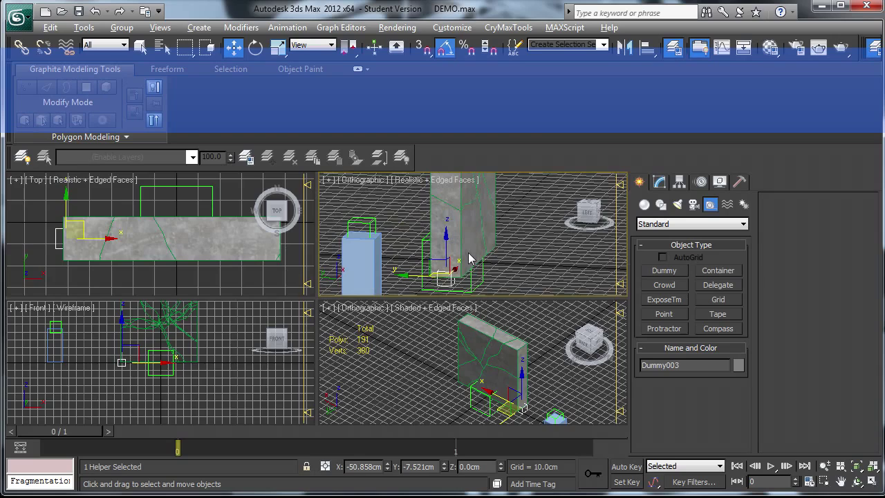
key("alt+w")
left_click_drag(252, 376, 252, 171)
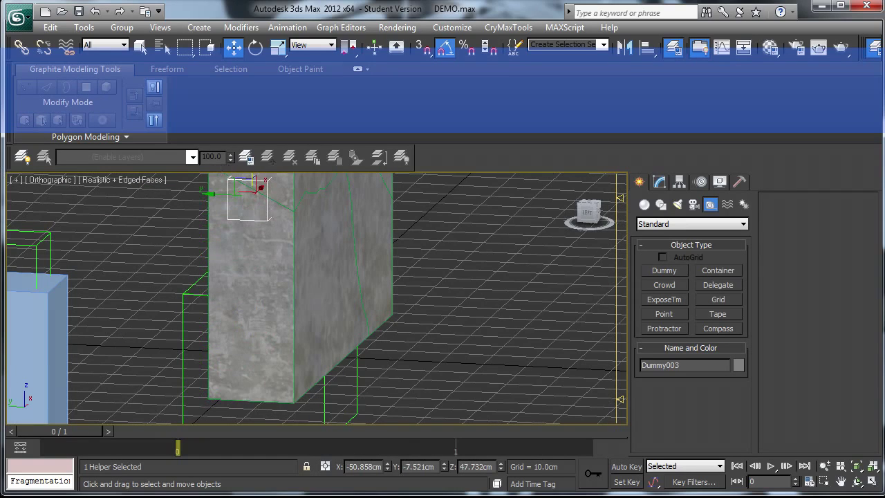
scroll(237, 279, "up", 2)
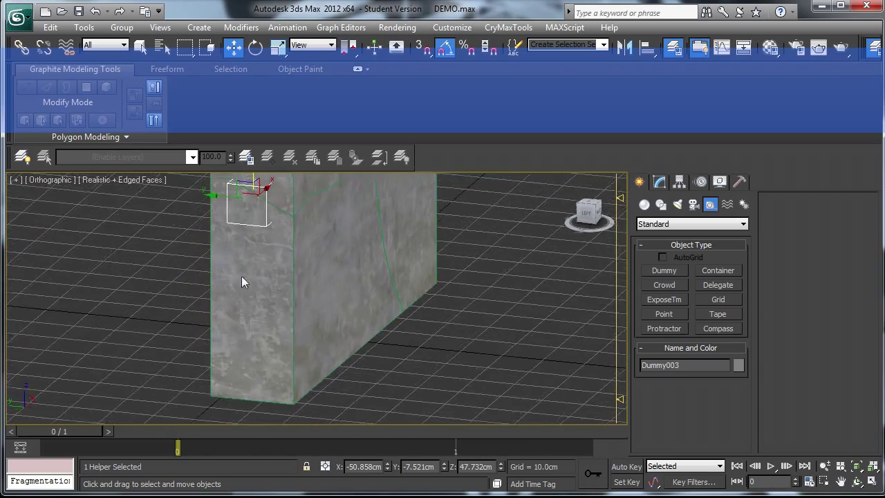
middle_click_drag(241, 276, 270, 287)
left_click_drag(269, 286, 270, 278)
mouse_move(270, 278)
middle_mouse_down("alt")
mouse_move(230, 322)
mouse_move(238, 337)
middle_mouse_up("alt")
Step: Select fragment Box004_frag_002 and bring up its right-click menu
left_click(287, 255)
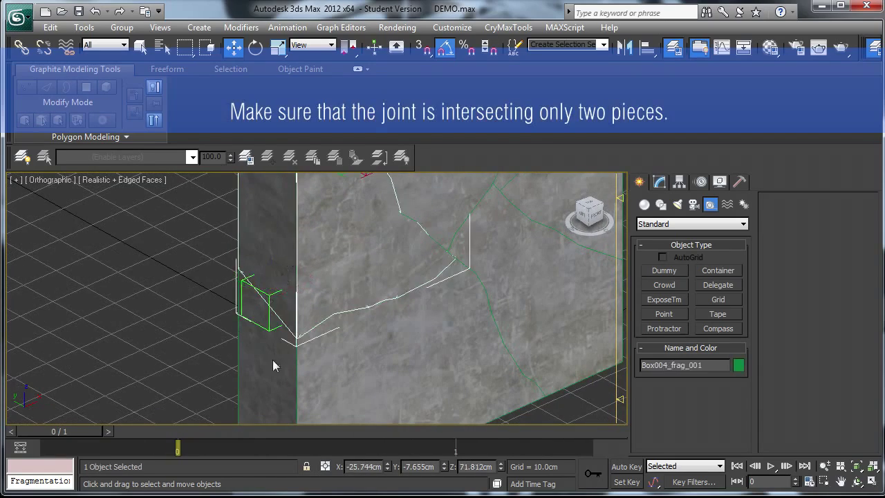
mouse_move(307, 357)
middle_mouse_down("alt")
mouse_move(320, 362)
mouse_move(354, 327)
mouse_move(345, 338)
middle_mouse_up("alt")
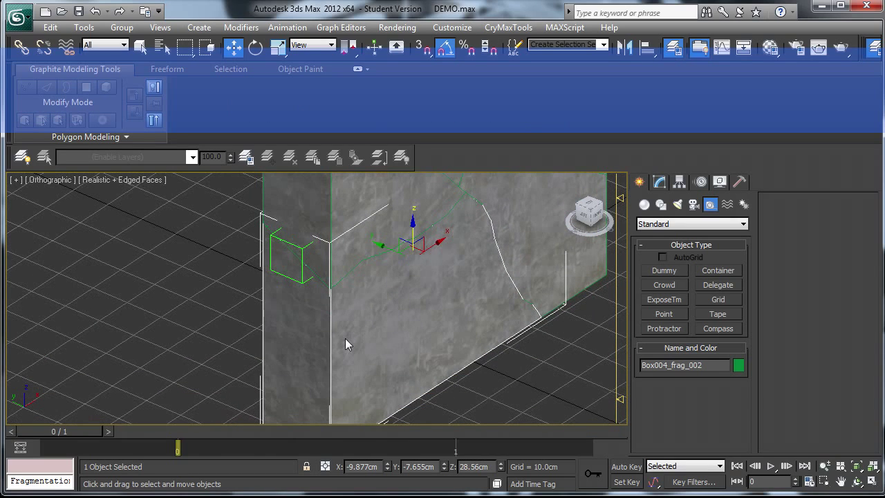
right_click(316, 343)
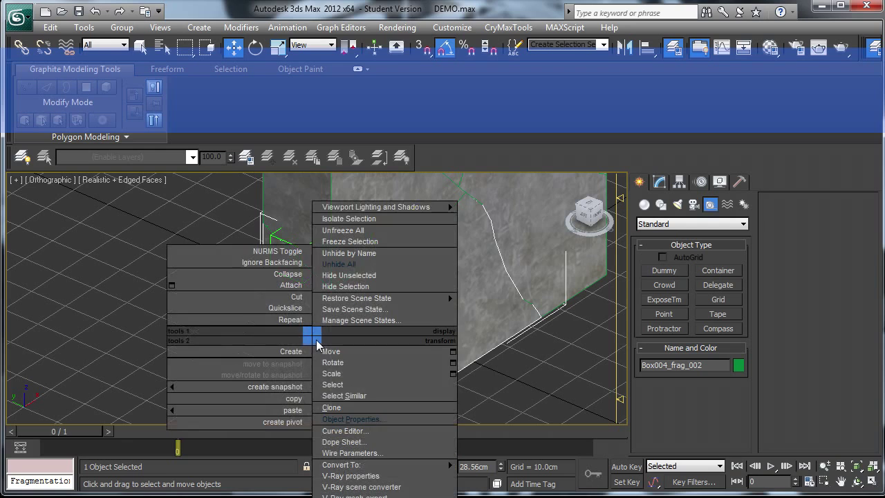
Step: Replace Box004_frag_002's user-defined text with 'mass = 200' and 'entity', copying it
left_click(345, 420)
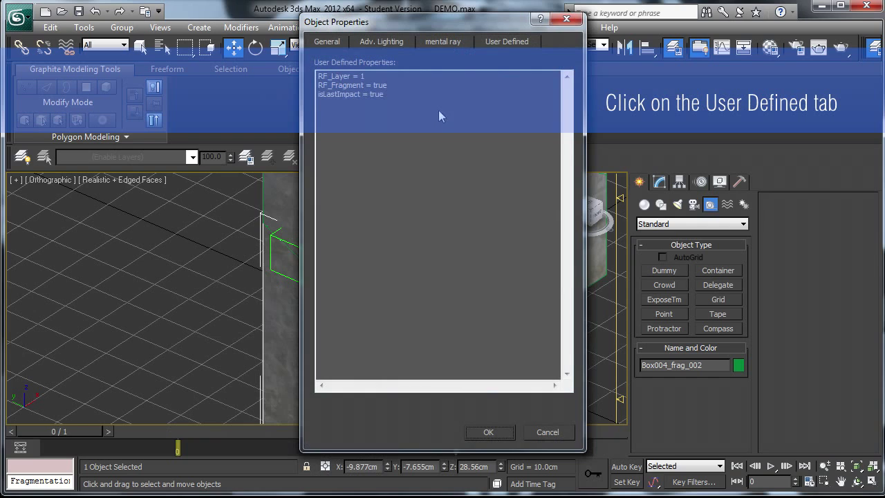
key("ctrl+a")
key("Delete")
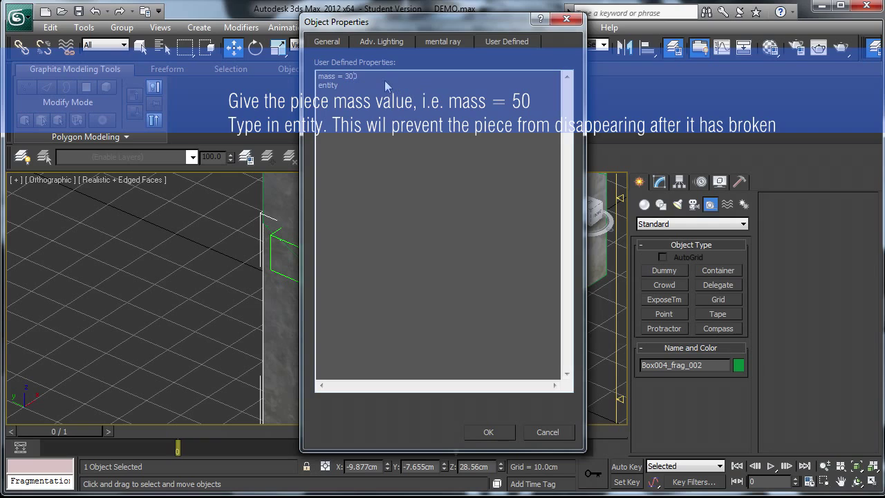
key("BackSpace")
key("BackSpace")
key("BackSpace")
type("10")
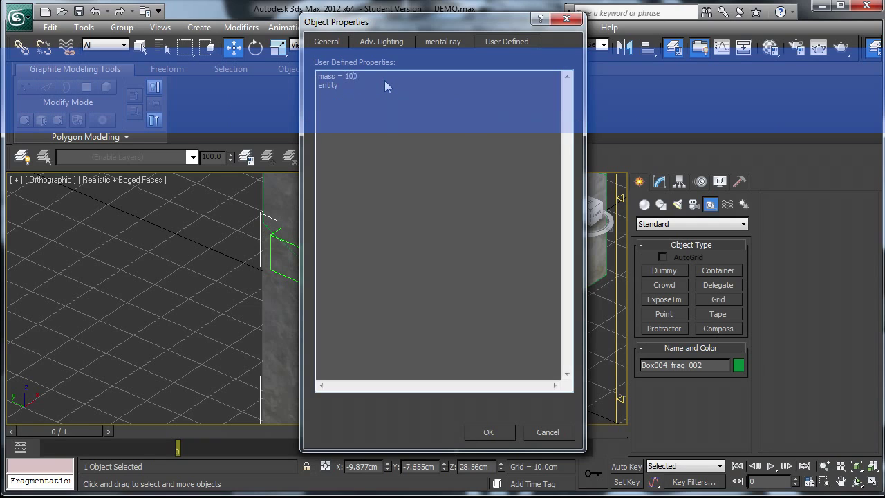
key("BackSpace")
key("BackSpace")
type("2")
left_click_drag(391, 100, 275, 60)
key("ctrl+c")
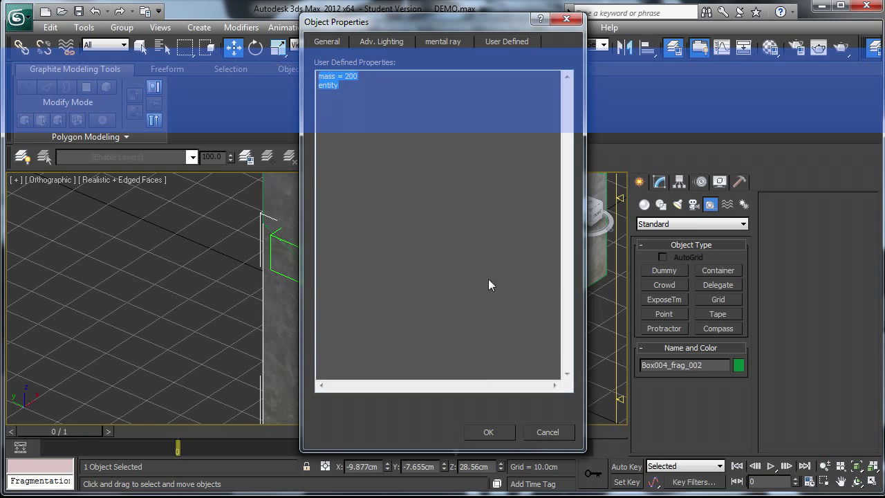
left_click(488, 429)
left_click(328, 213)
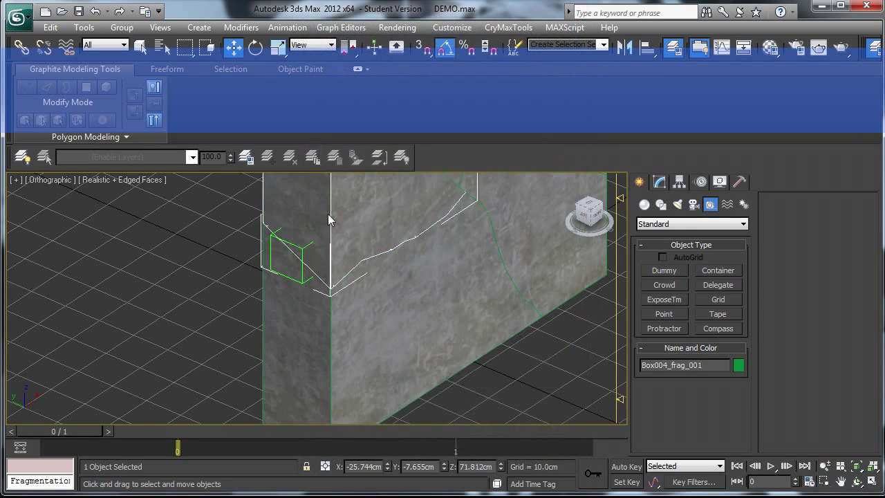
Step: Paste 'mass = 200' and 'entity' over Box004_frag_001's user-defined properties
scroll(353, 304, "down", 2)
scroll(334, 303, "down", 2)
scroll(311, 300, "down", 2)
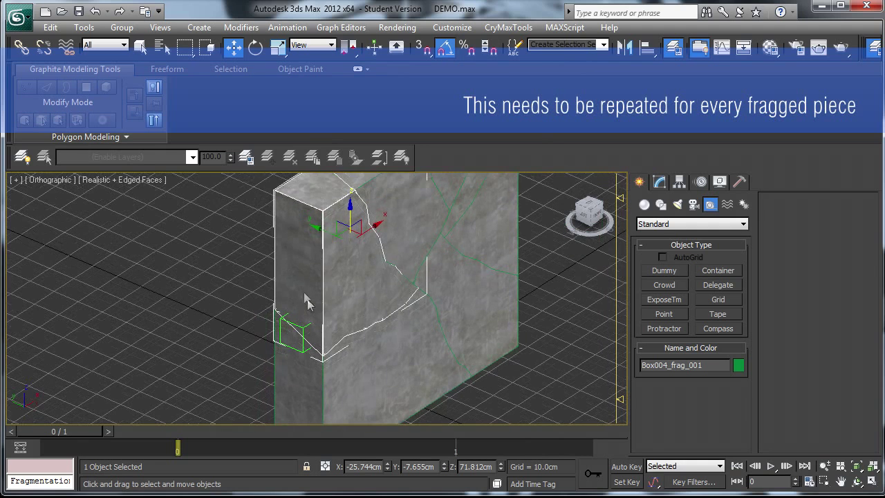
right_click(304, 288)
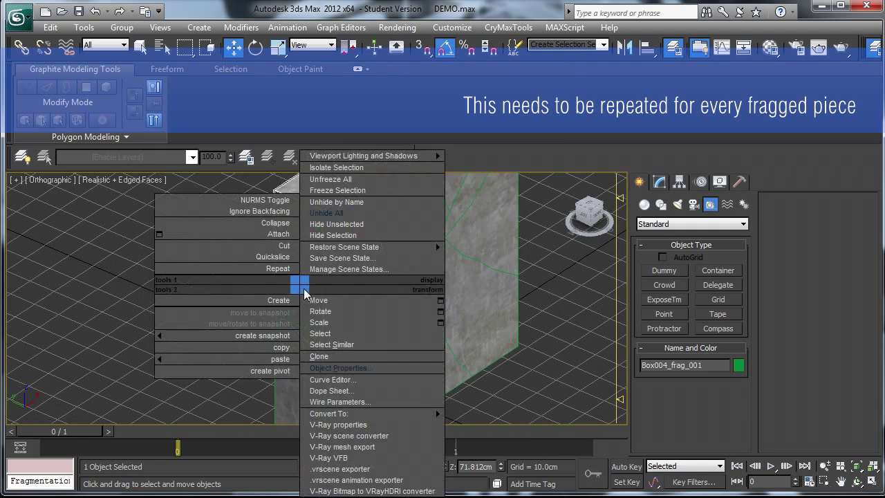
left_click(315, 369)
key("ctrl+a")
key("ctrl+v")
left_click(496, 427)
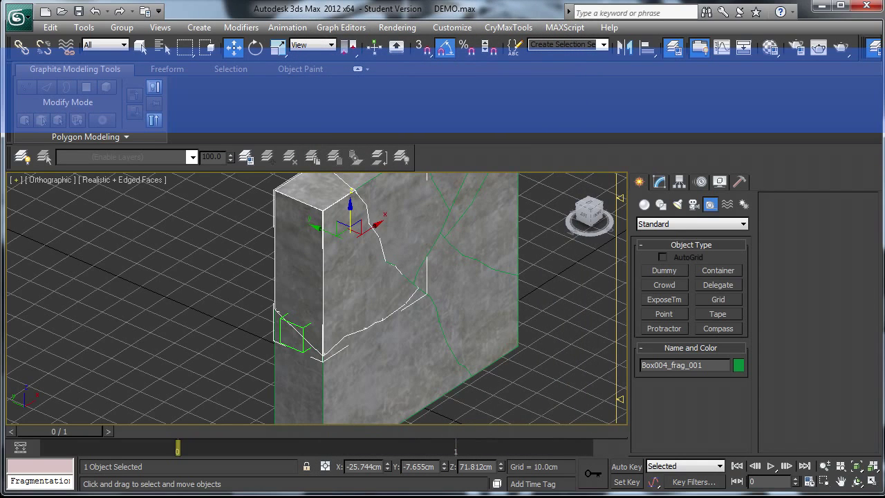
left_click(271, 358)
Step: Rename the dummy $joint01 and Shift-clone it upward in Z as $joint02
left_click(694, 367)
type("$joint01")
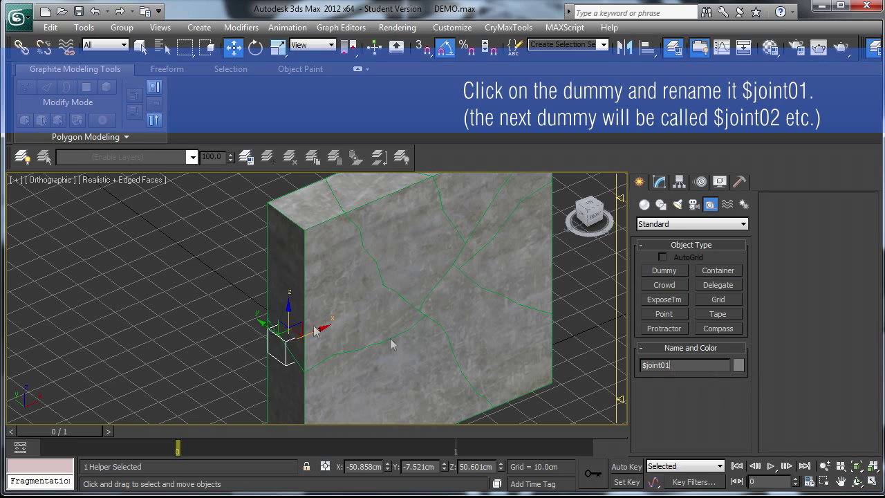
left_click_drag(289, 327, 289, 257, "shift")
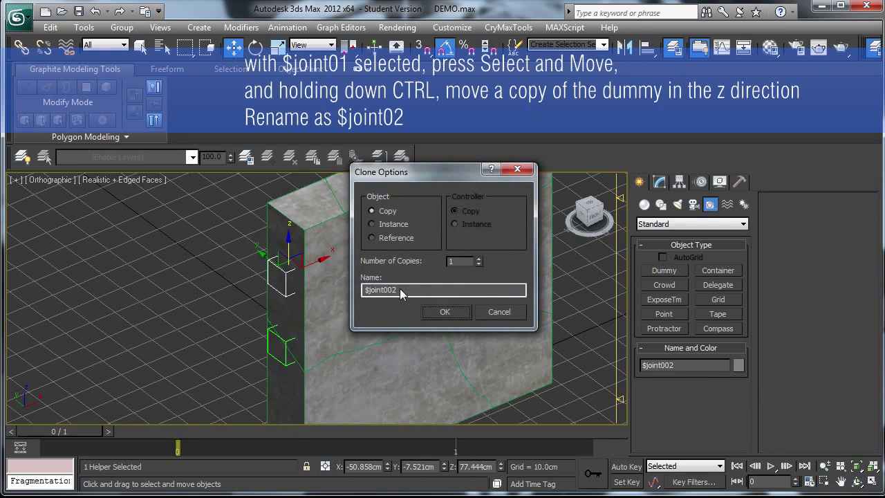
left_click(393, 290)
key("BackSpace")
left_click(445, 311)
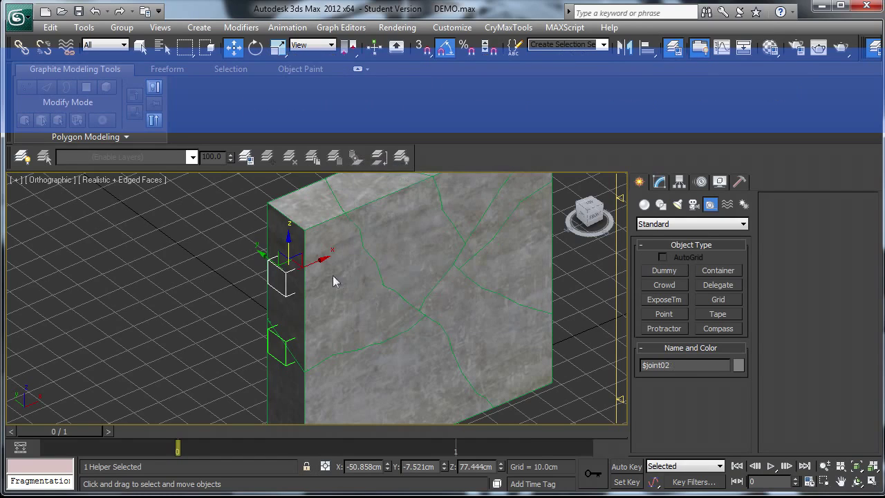
Step: Position $joint02 between two wall fragments, viewing the wall in wireframe
left_click_drag(328, 267, 374, 237)
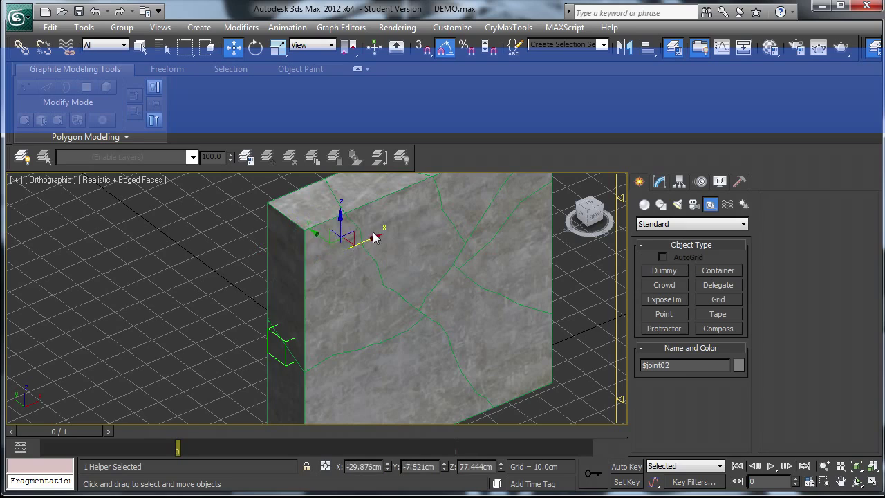
key("F3")
left_click_drag(369, 242, 349, 197)
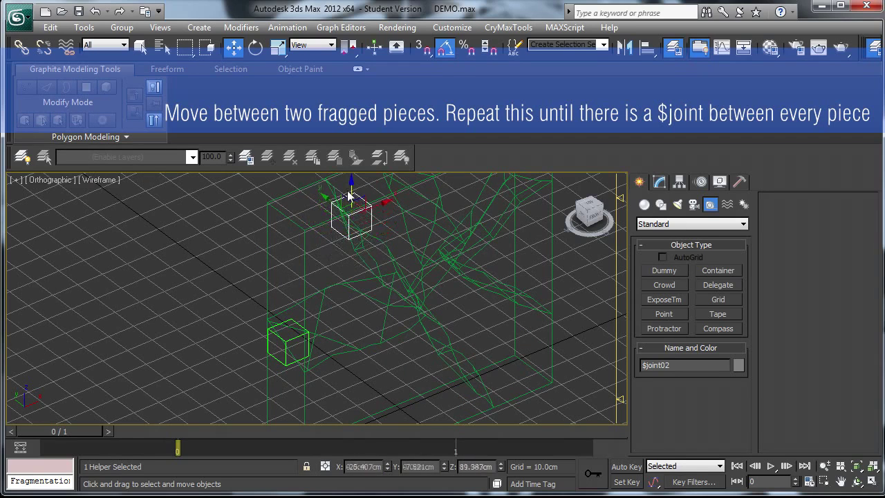
Step: Inspect the $joint dummies between the wall fragments in shaded and wireframe views
key("F3")
scroll(350, 313, "up", 2)
scroll(357, 312, "up", 2)
scroll(465, 317, "down", 2)
scroll(466, 311, "down", 2)
key("F3")
mouse_move(410, 291)
middle_mouse_down("alt")
mouse_move(397, 345)
mouse_move(419, 268)
mouse_move(432, 260)
mouse_move(462, 280)
mouse_move(448, 322)
mouse_move(245, 302)
middle_mouse_up("alt")
key("F3")
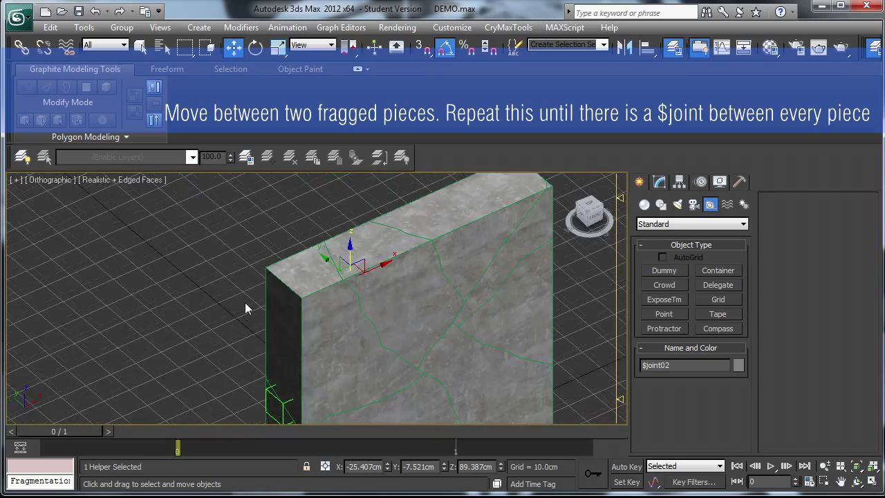
mouse_move(311, 389)
middle_mouse_down()
mouse_move(311, 300)
mouse_move(290, 313)
mouse_move(331, 298)
middle_mouse_up()
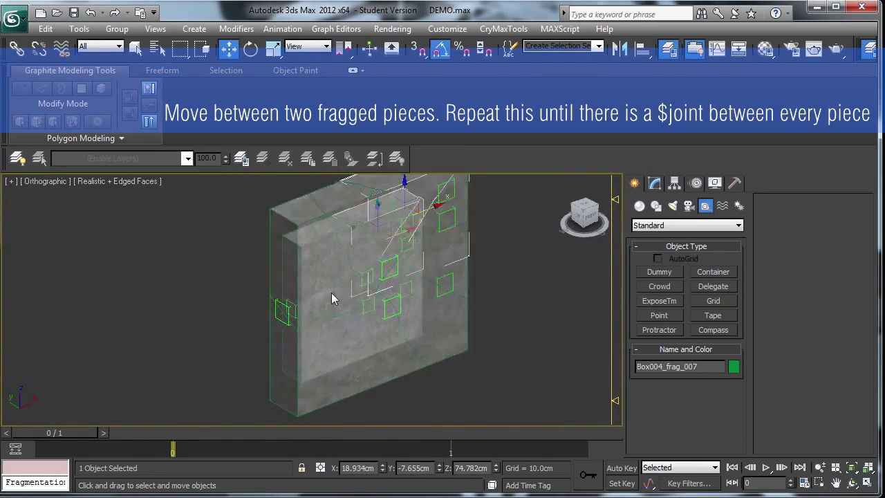
Step: Frame the whole wall and draw a new dummy helper near its base
scroll(292, 331, "down", 3)
key("g")
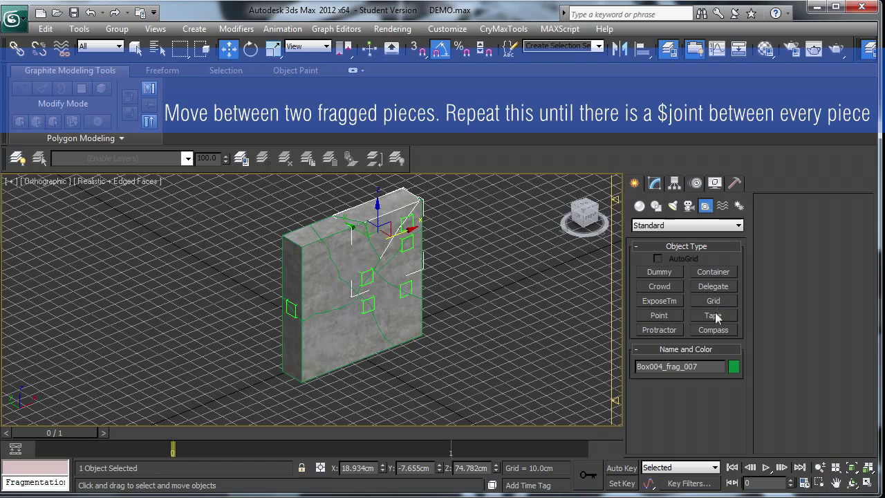
left_click(660, 271)
left_click_drag(268, 388, 257, 382)
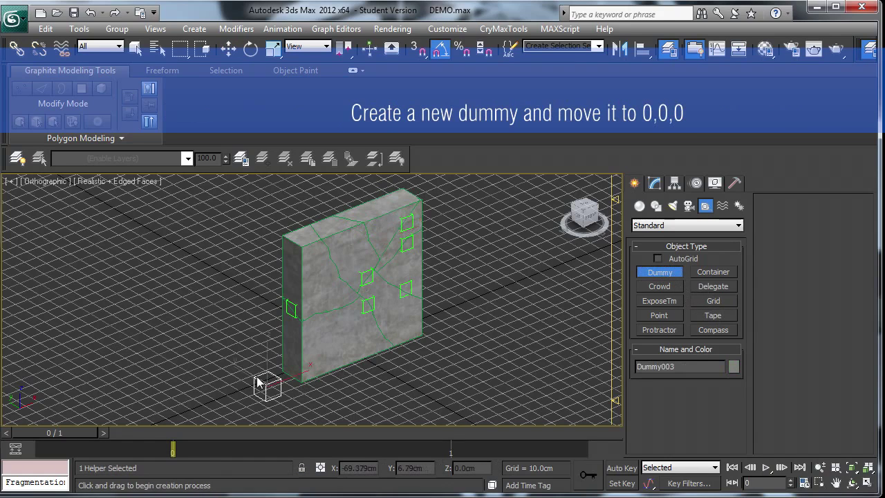
Step: Move Dummy003 to X/Y/Z 0,0,0 and rename it wall_demo
left_click(229, 49)
type("0")
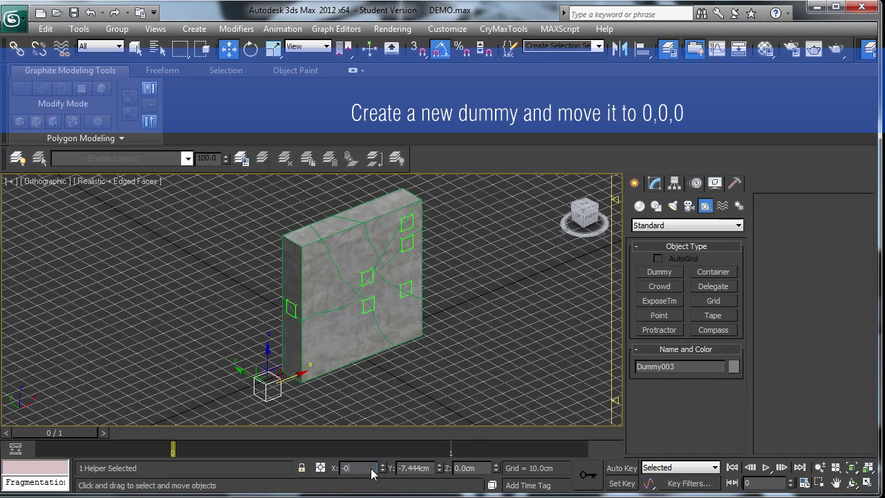
key("Return")
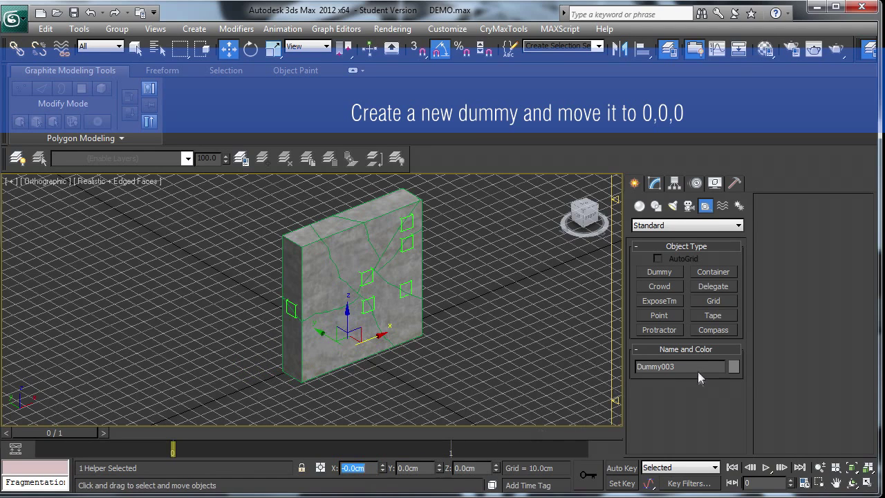
left_click(697, 367)
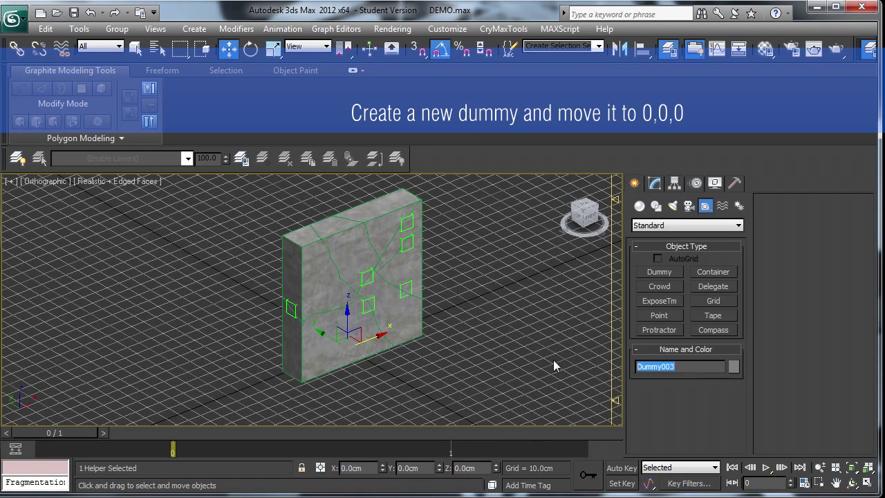
type("wall_demo")
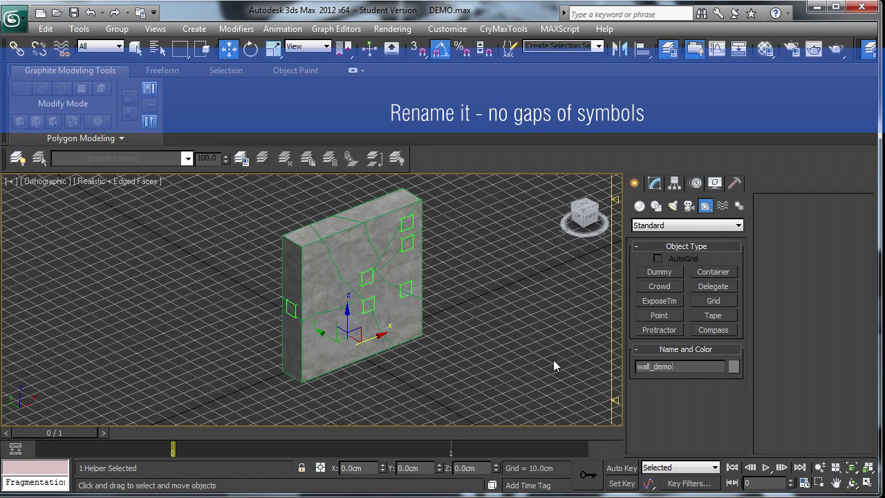
Step: Select $joint01 through Box004_frag_007 by name
left_click(157, 48)
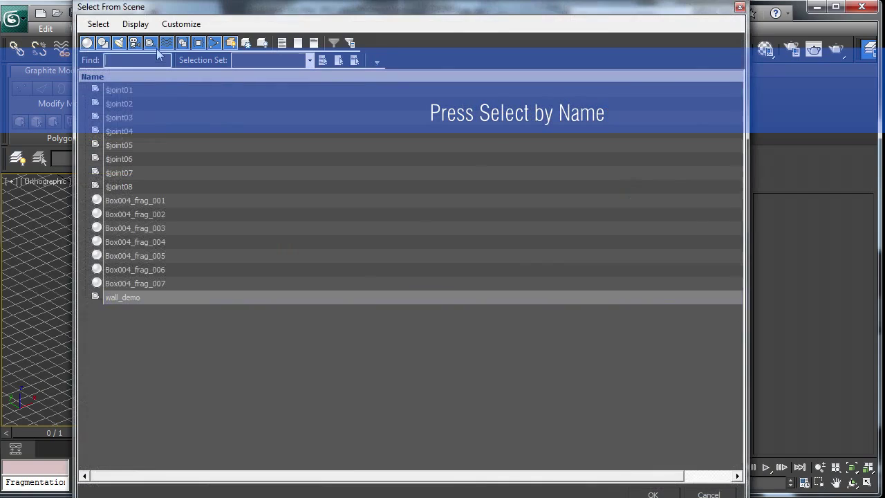
left_click(119, 89)
left_click(155, 282, "shift")
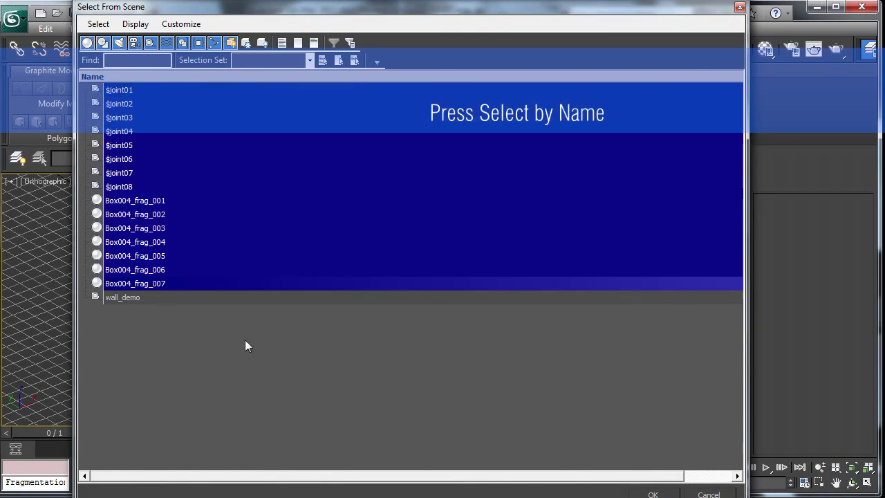
key("Return")
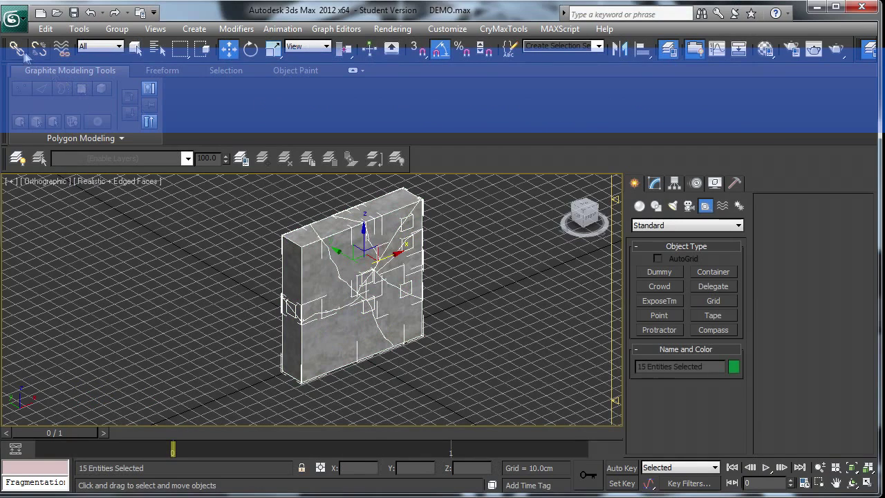
Step: Link the selected joints and fragments to wall_demo and verify its children
left_click(158, 48)
left_click(181, 91)
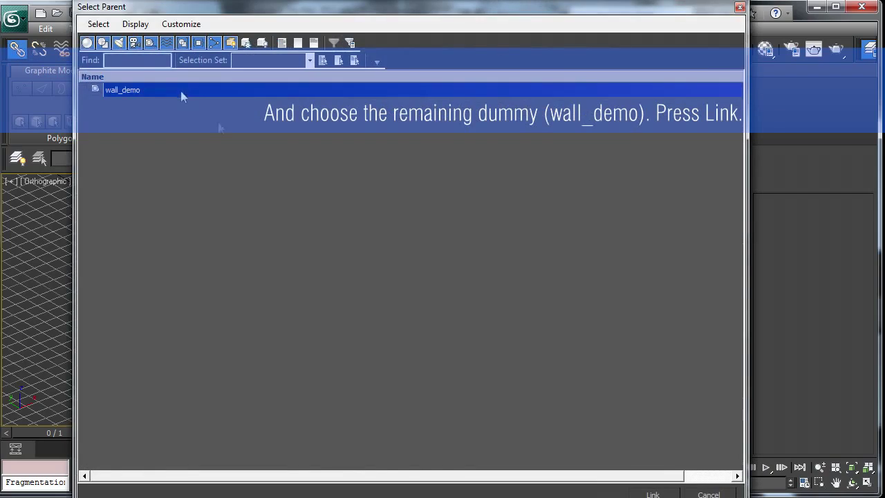
key("Return")
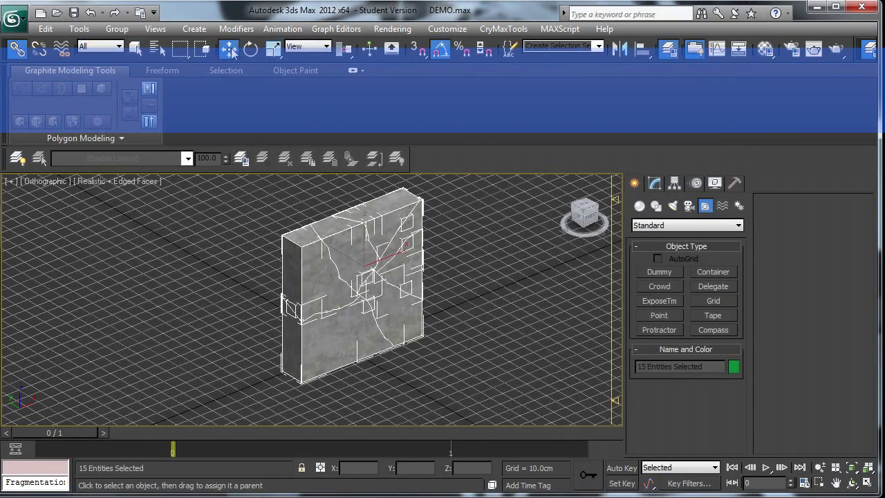
left_click(157, 49)
left_click(138, 94)
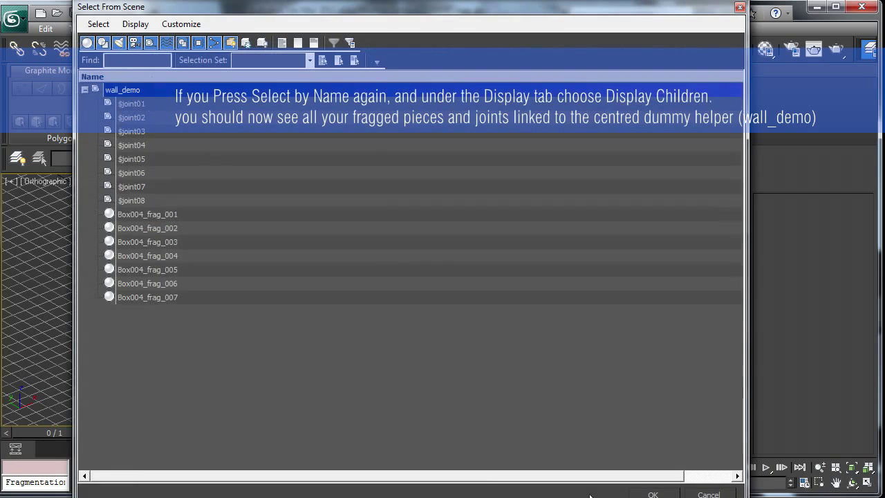
left_click(652, 494)
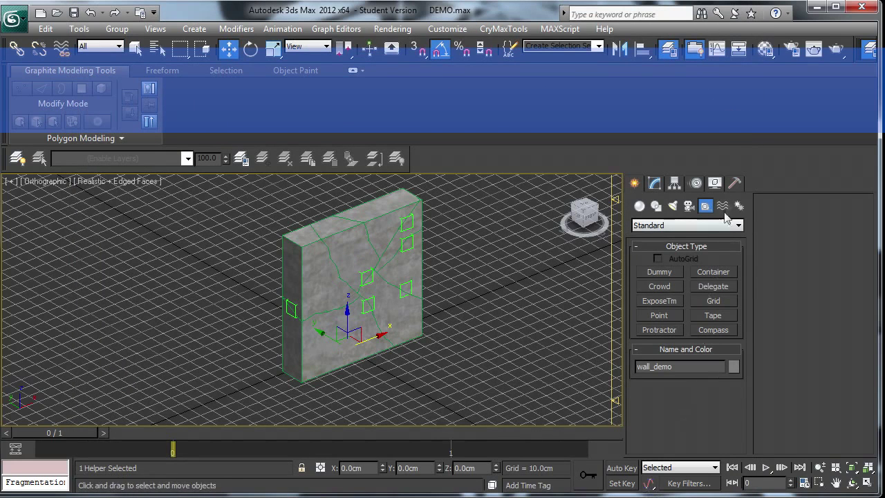
Step: Add wall_demo to the CryENGINE3 Exporter's object list and export it as .cgf
left_click(734, 183)
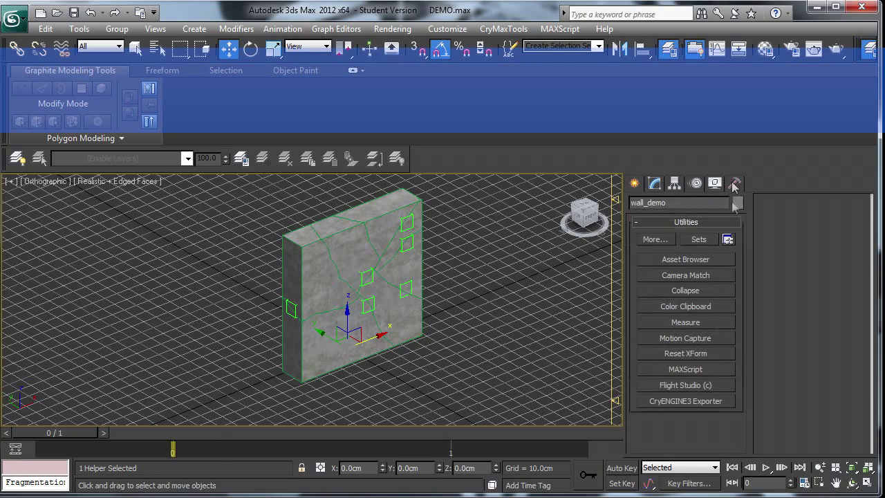
left_click(708, 402)
left_click_drag(872, 242, 872, 342)
left_click(788, 355)
left_click(802, 433)
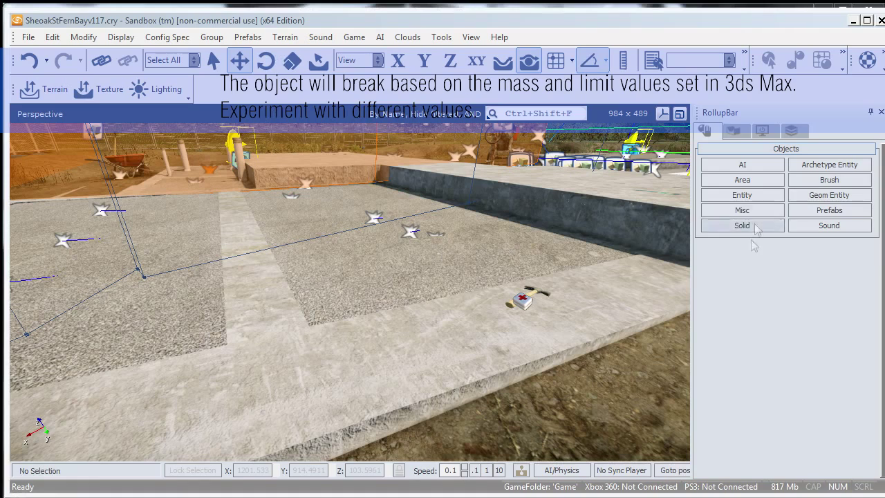
Step: Place the wall_demo brush on the concrete slab and enter game mode
left_click(809, 183)
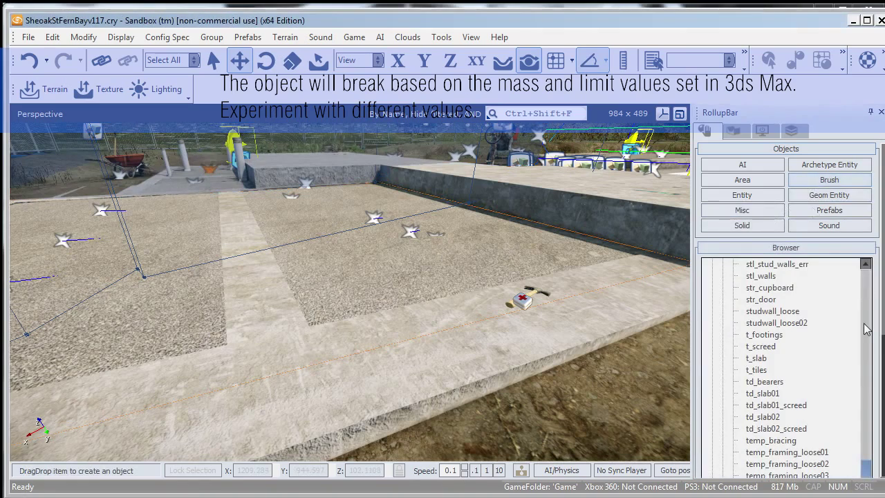
left_click_drag(865, 467, 865, 472)
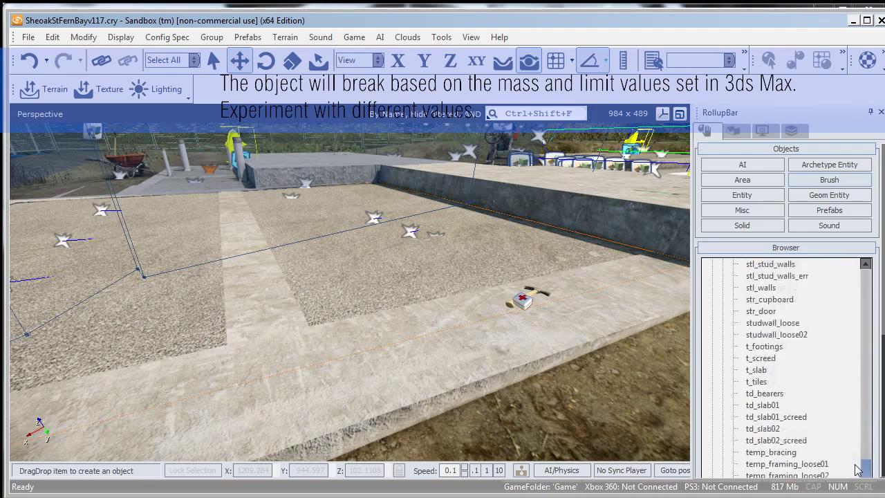
left_click(767, 336)
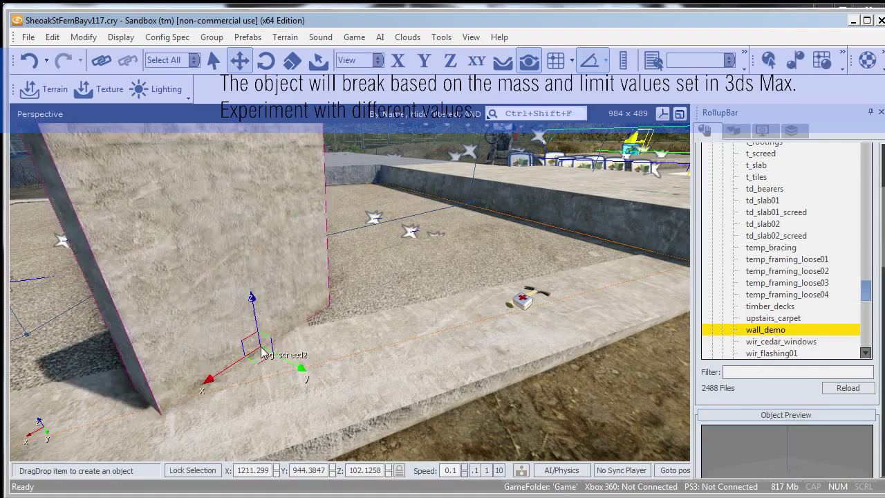
left_click_drag(773, 335, 257, 344)
key("ctrl+g")
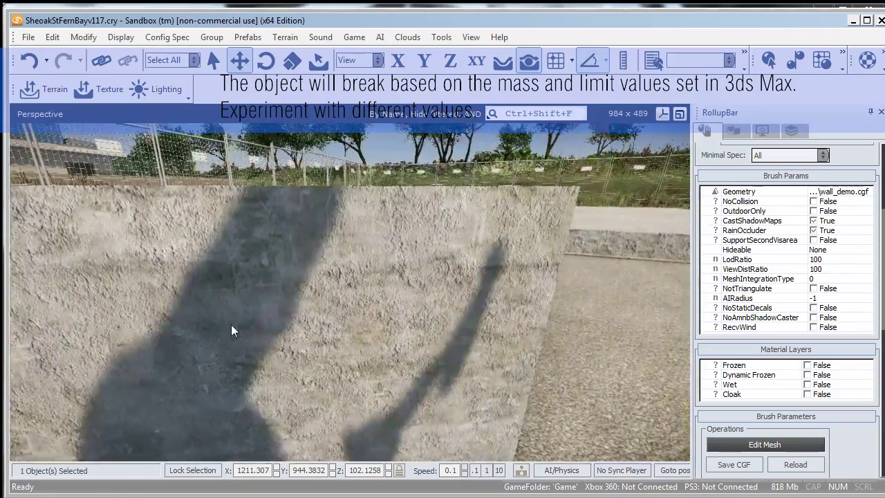
Step: Shatter the wall_demo wall with a hammer swing, then exit game mode
left_click(231, 324)
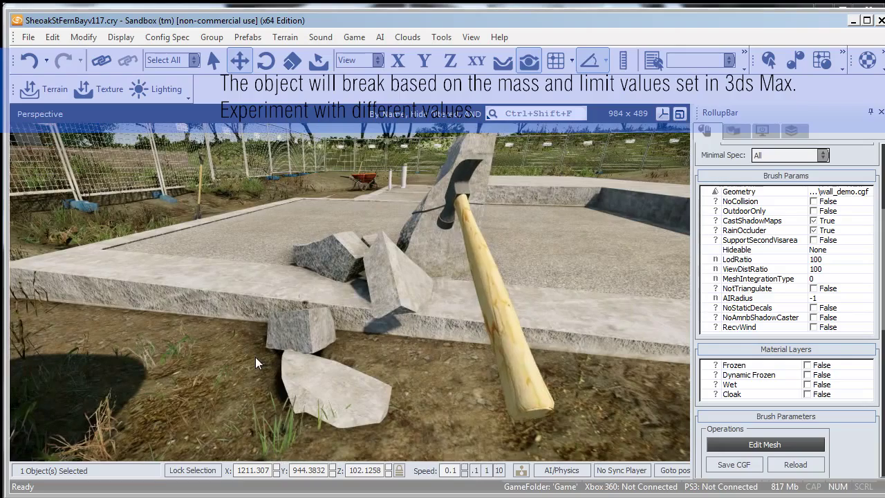
key("Escape")
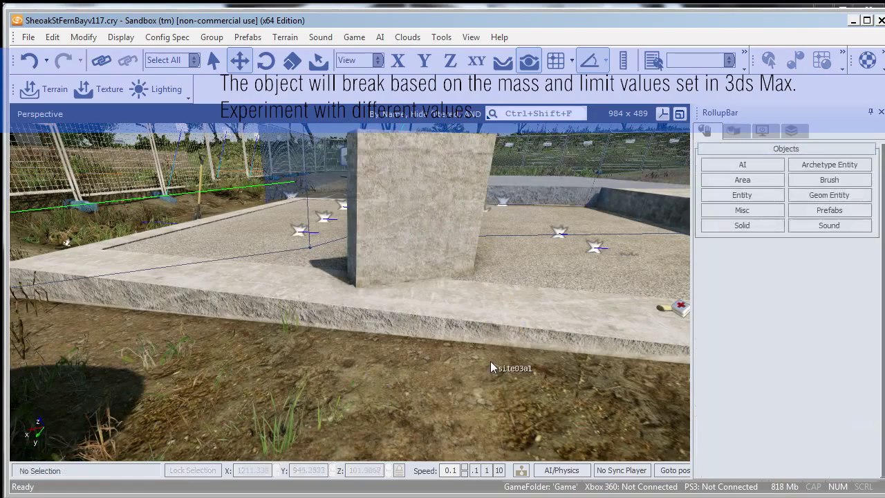